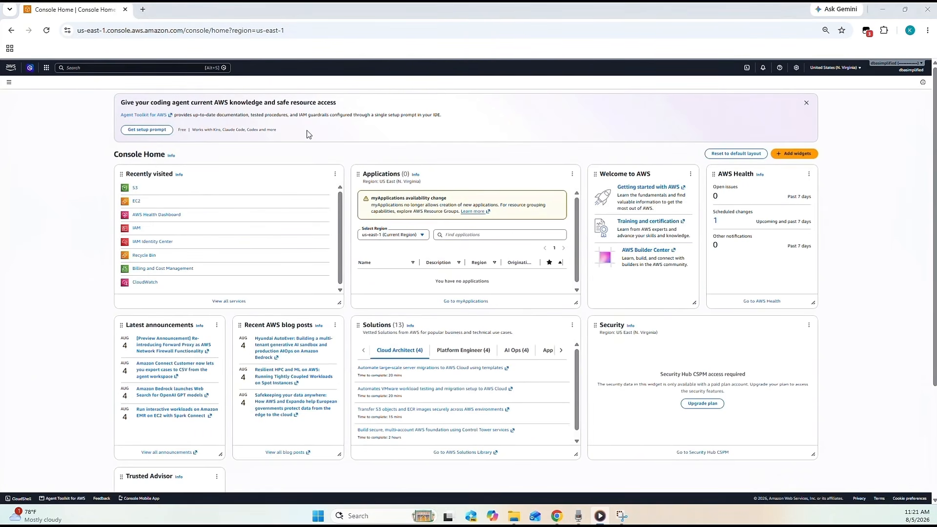
# - Find the S3 service in the console and open the cloudlaunchpad-demo bucket
pyautogui.click(102, 68)
pyautogui.write('s3')
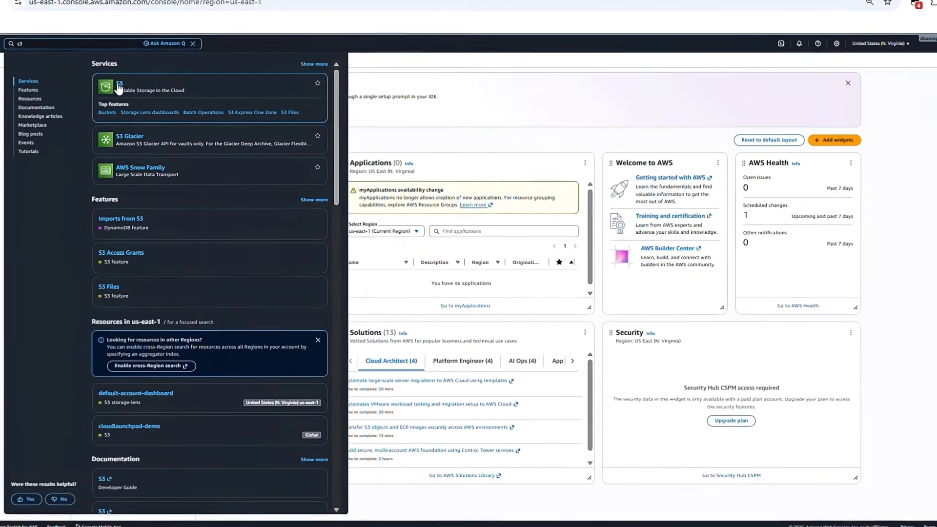
pyautogui.click(118, 86)
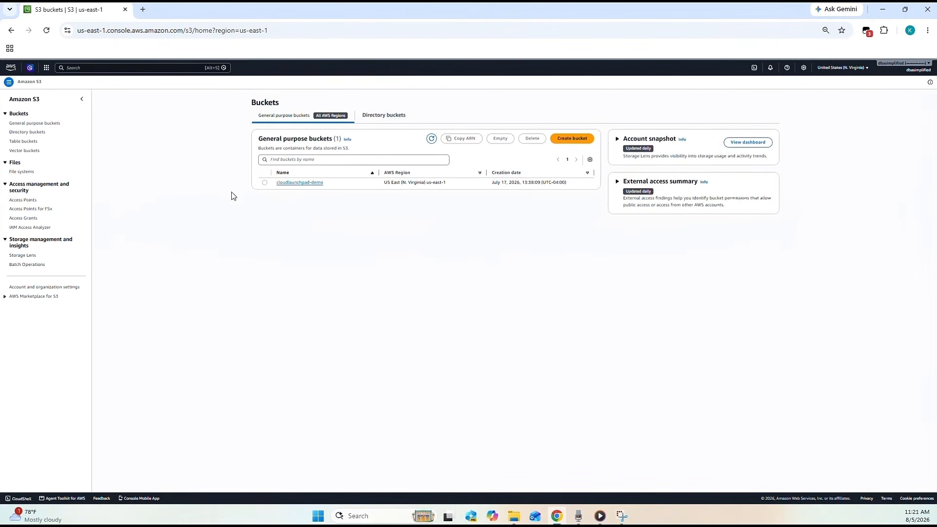
pyautogui.moveTo(336, 187); pyautogui.dragTo(277, 189)
pyautogui.click(283, 184)
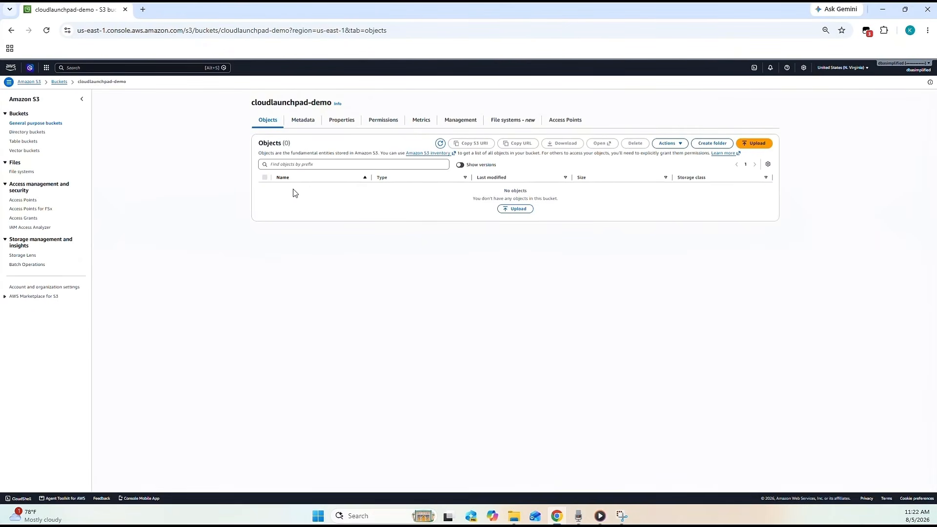
# - Switch to File Explorer, review the HTML code of the index file in the CloudLaunchPad folder, and close it
pyautogui.click(513, 516)
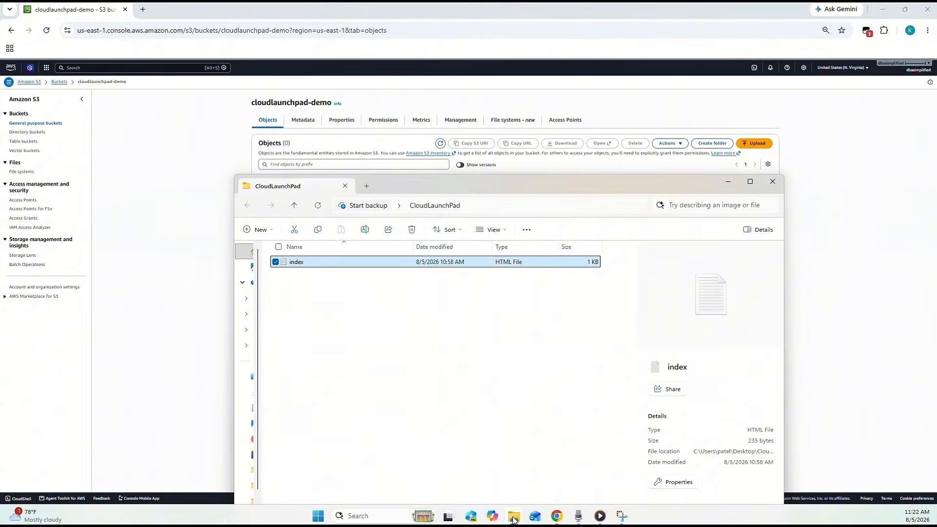
pyautogui.doubleClick(324, 261)
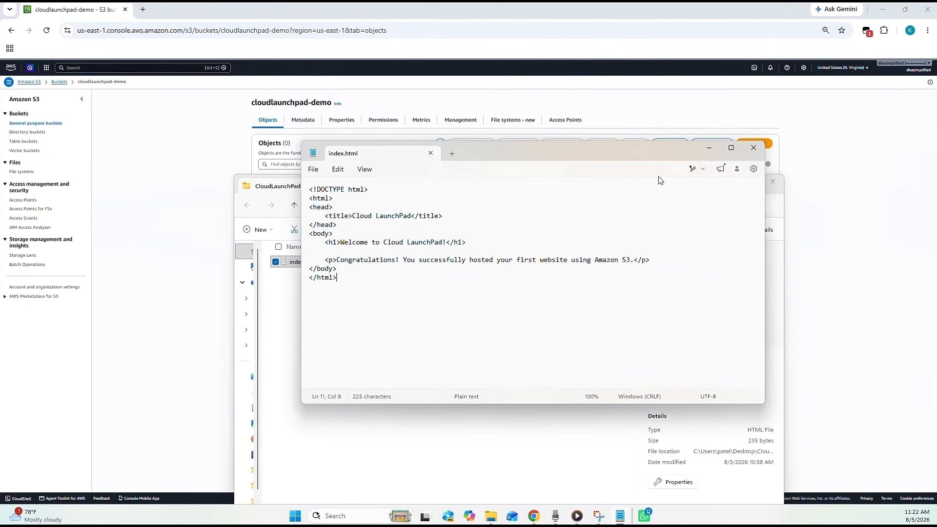
pyautogui.click(755, 149)
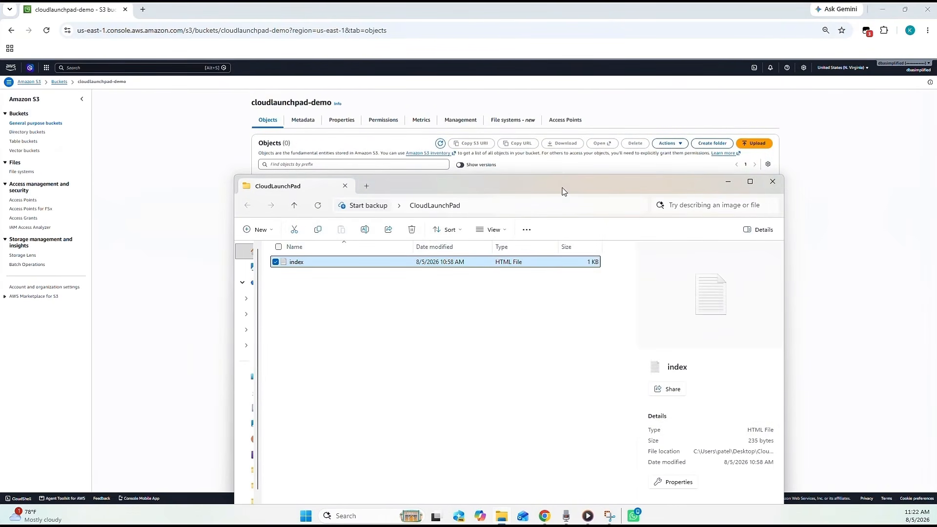
# - Upload the index.html file from the CloudLaunchPad folder to the cloudlaunchpad-demo bucket and return to its object list
pyautogui.moveTo(490, 184); pyautogui.dragTo(660, 252)
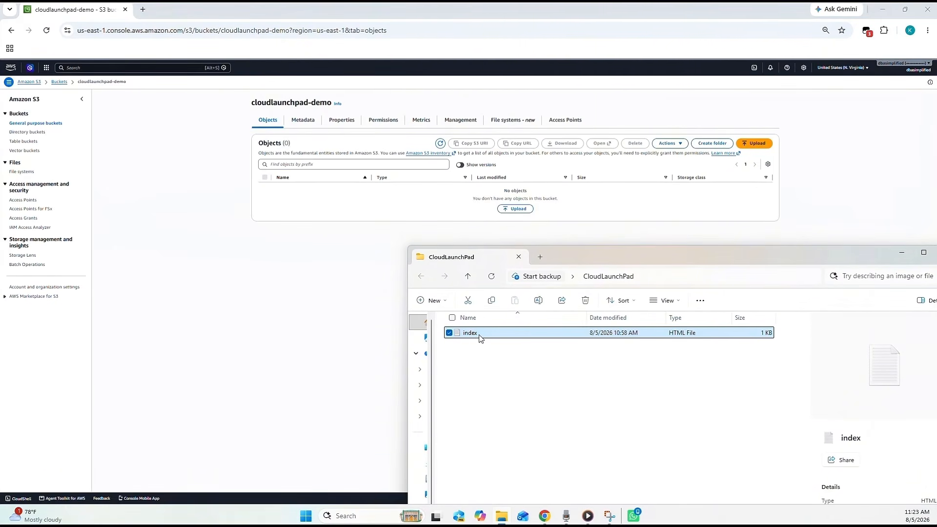
pyautogui.moveTo(478, 332); pyautogui.dragTo(436, 180)
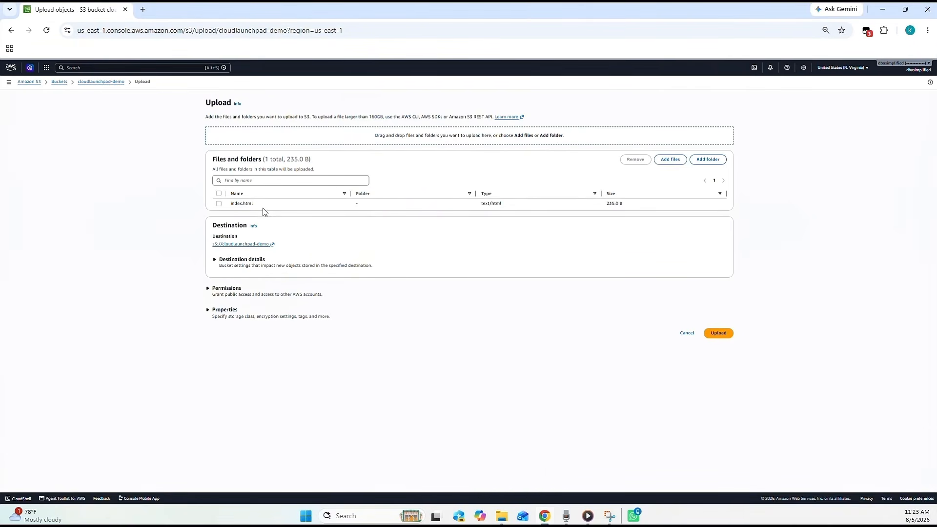
pyautogui.click(719, 334)
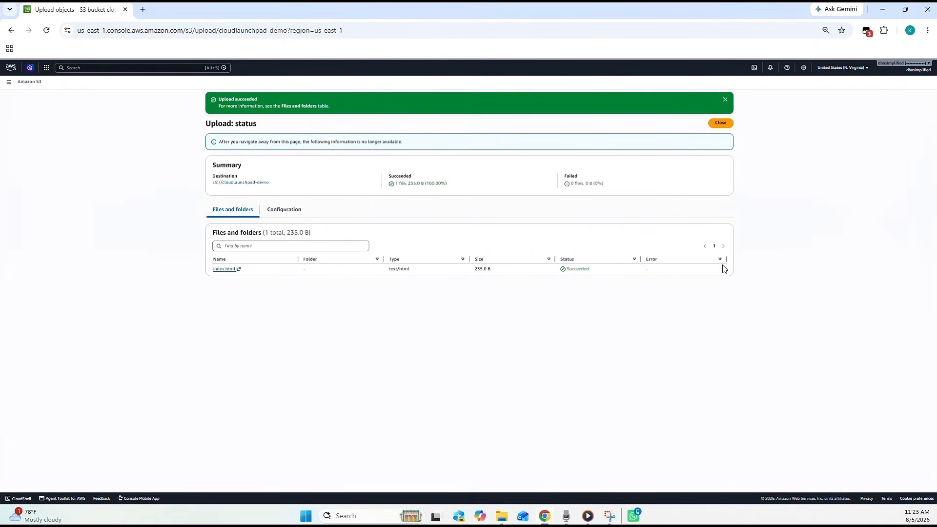
pyautogui.click(721, 122)
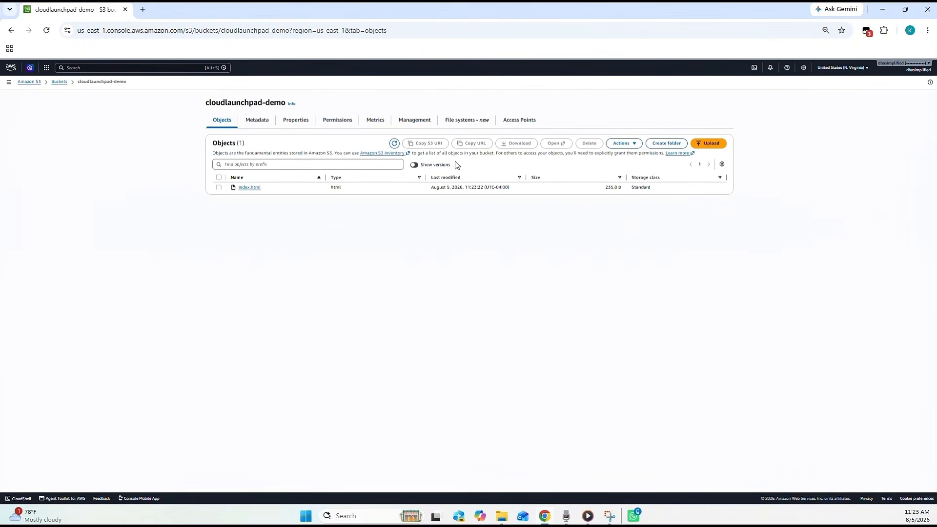
pyautogui.moveTo(274, 189); pyautogui.dragTo(237, 187)
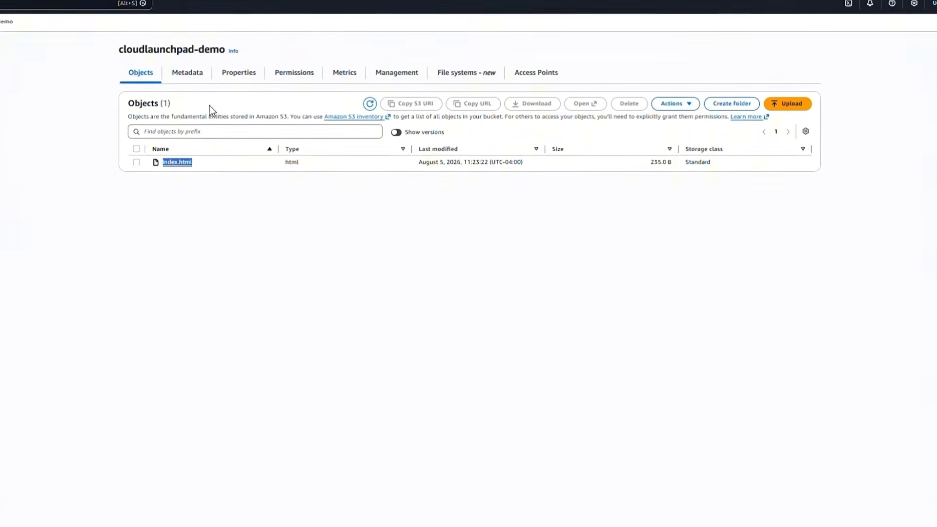
# - Open the static website hosting settings in the bucket's properties for editing
pyautogui.click(235, 78)
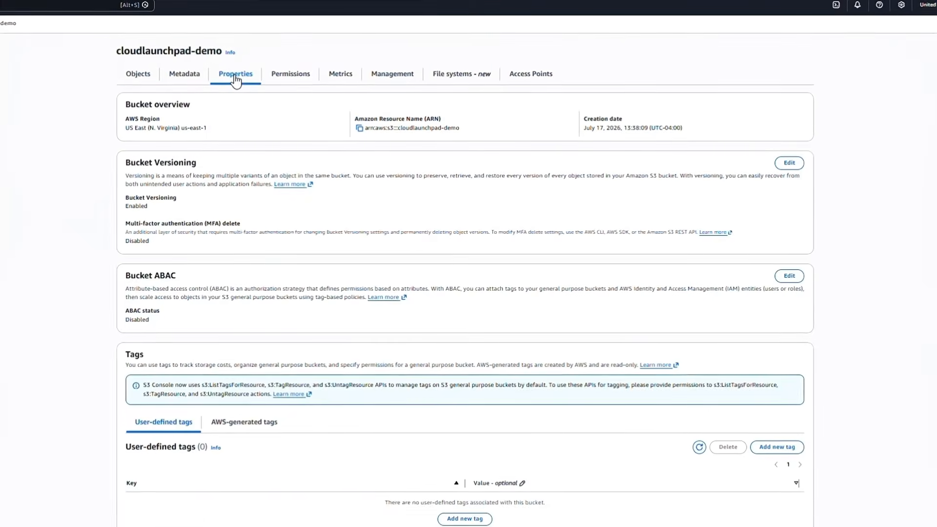
pyautogui.scroll(-2, 229, 126)
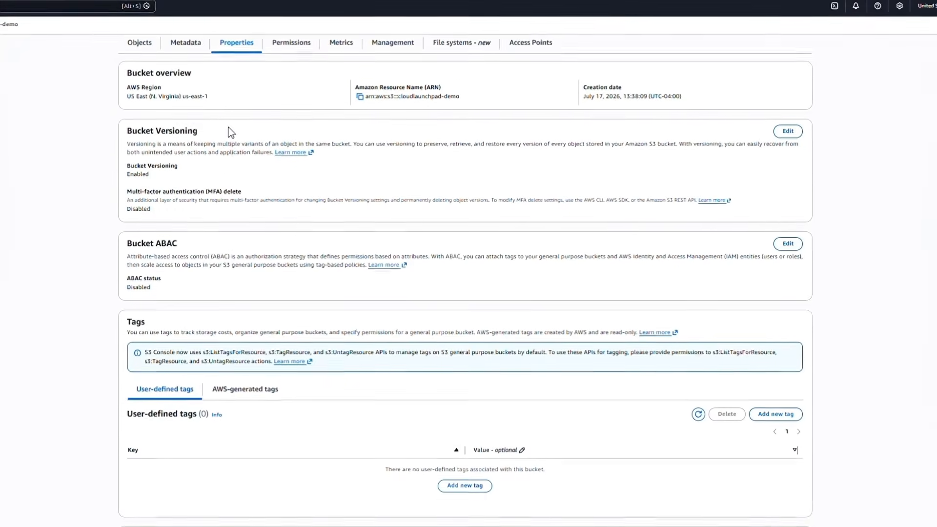
pyautogui.scroll(-8, 230, 137)
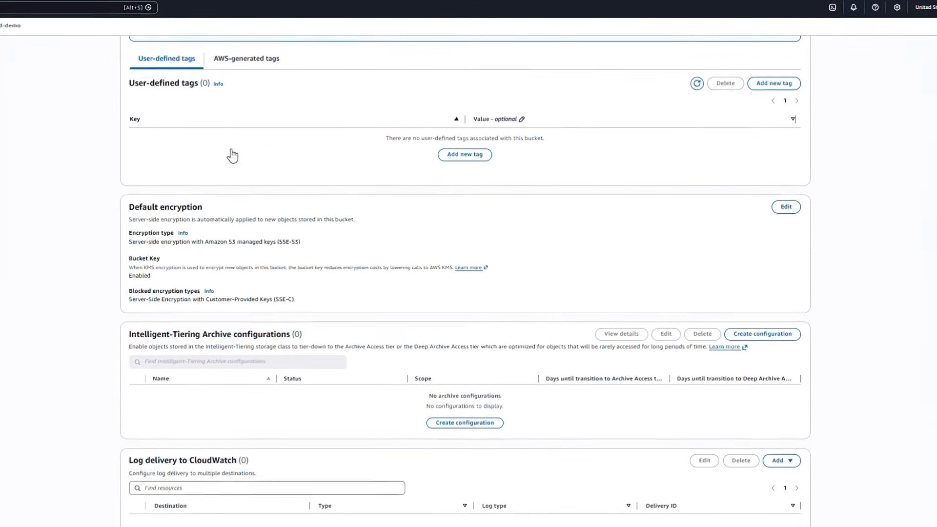
pyautogui.scroll(-8, 232, 156)
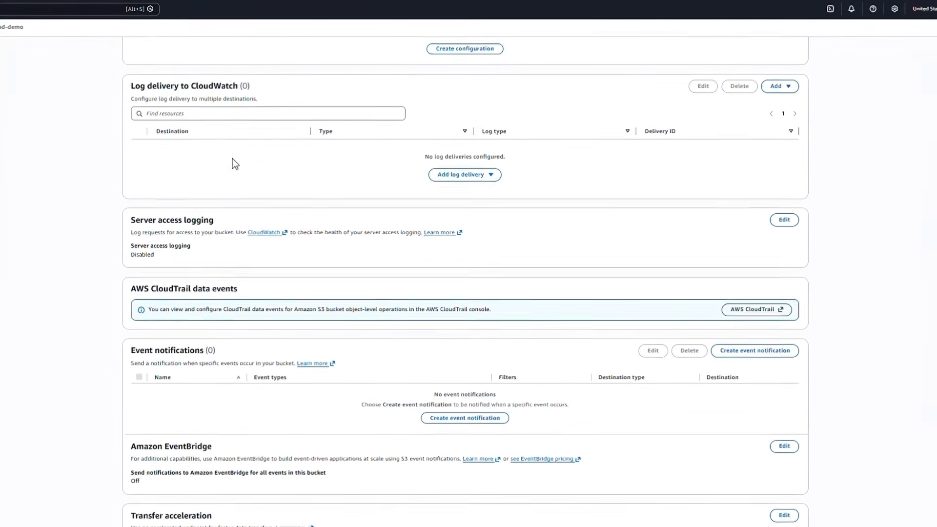
pyautogui.scroll(-4, 234, 161)
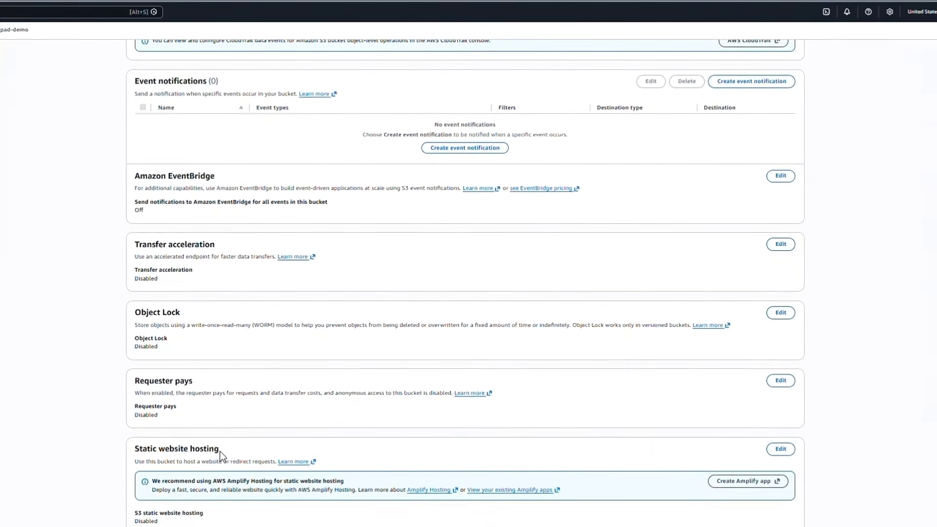
pyautogui.moveTo(224, 452); pyautogui.dragTo(136, 448)
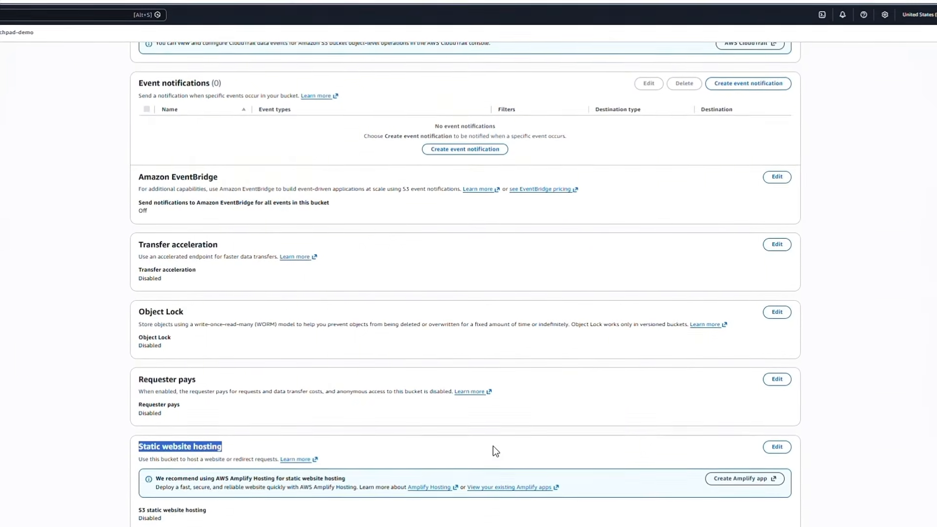
pyautogui.click(776, 446)
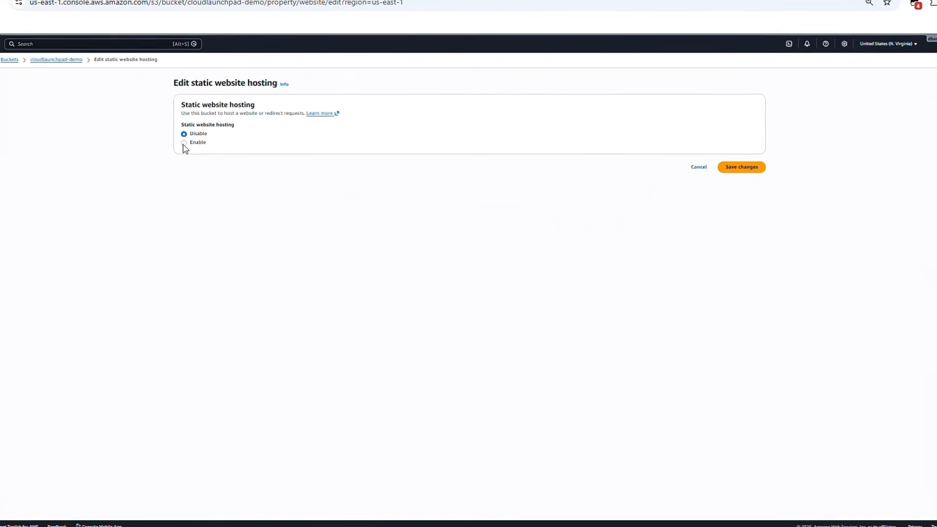
# - Enable static website hosting with index.html as the index document and save the changes
pyautogui.click(183, 143)
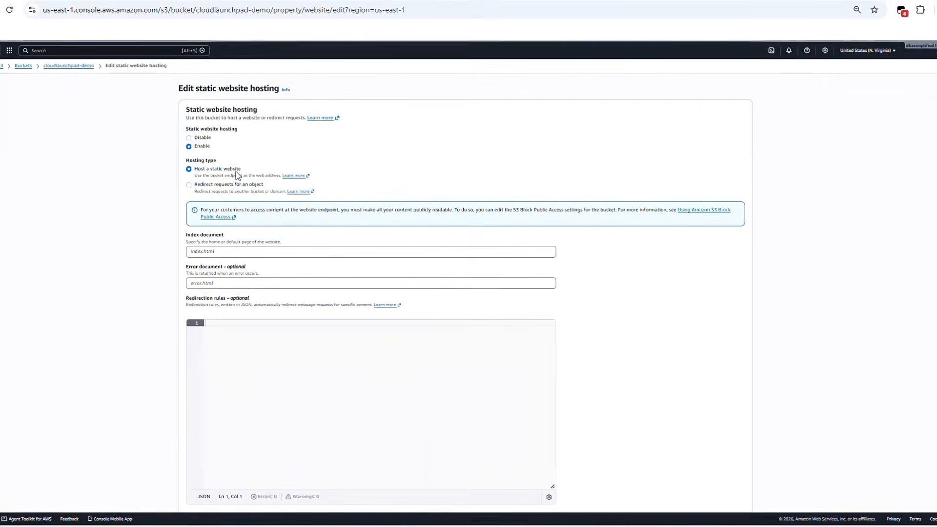
pyautogui.scroll(-1, 237, 174)
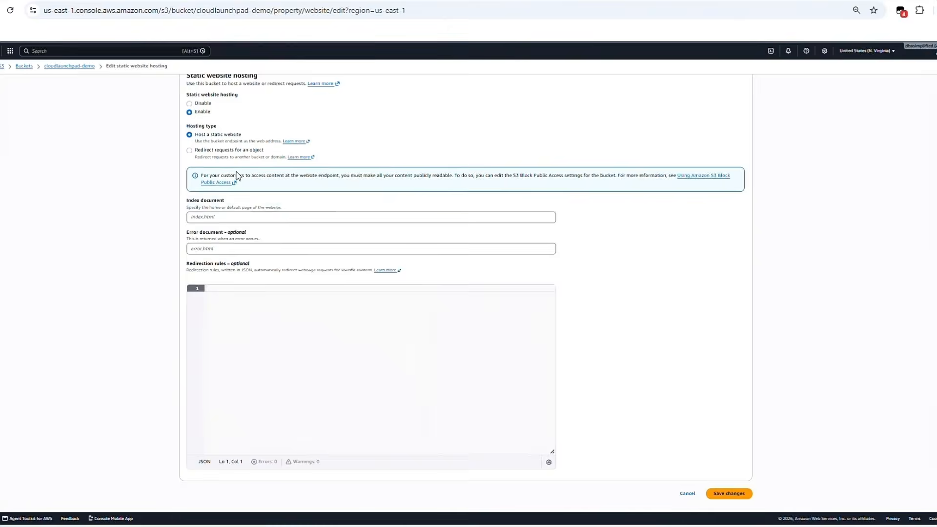
pyautogui.click(202, 217)
pyautogui.write('index')
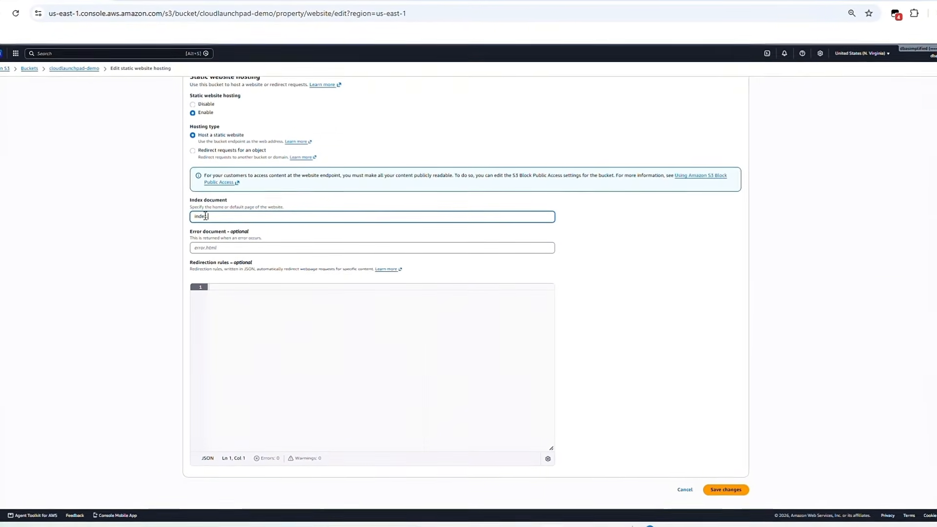
pyautogui.write('.html')
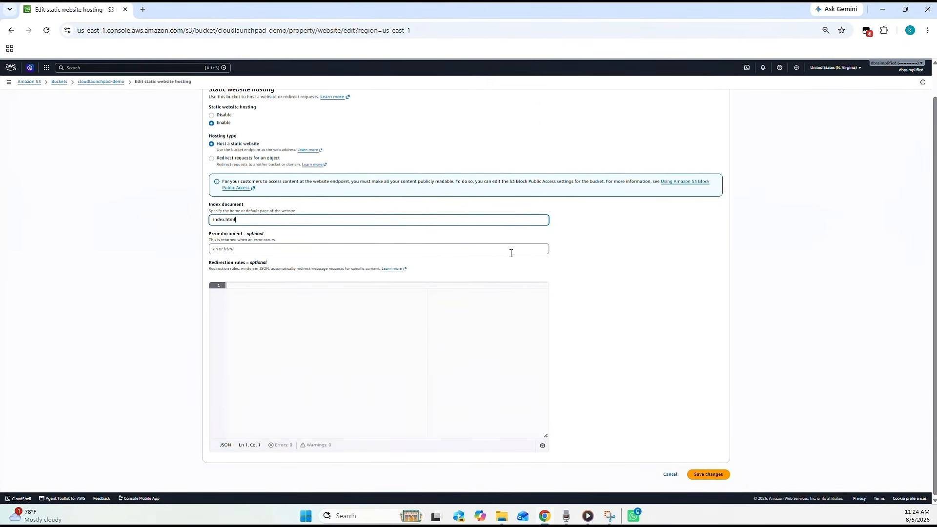
pyautogui.click(709, 476)
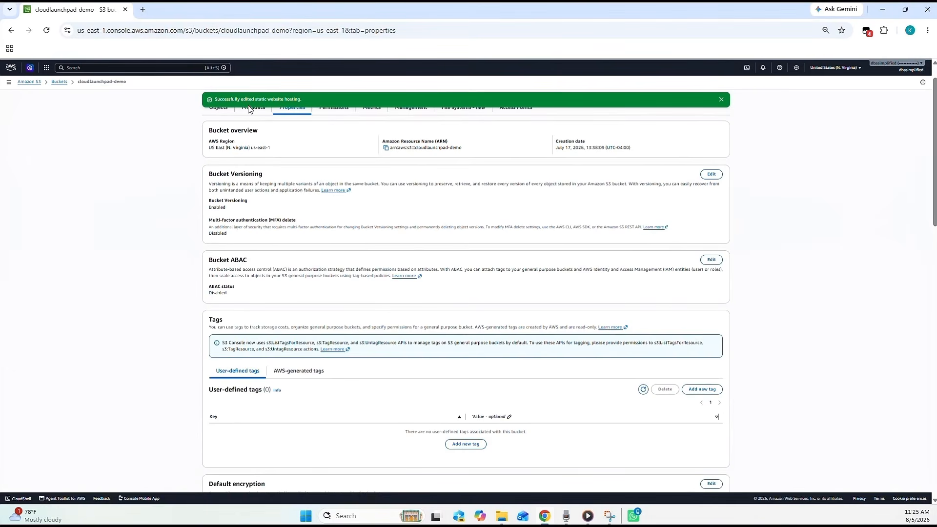
# - Copy the bucket website endpoint URL from the static website hosting section of the bucket's properties
pyautogui.scroll(-4, 251, 132)
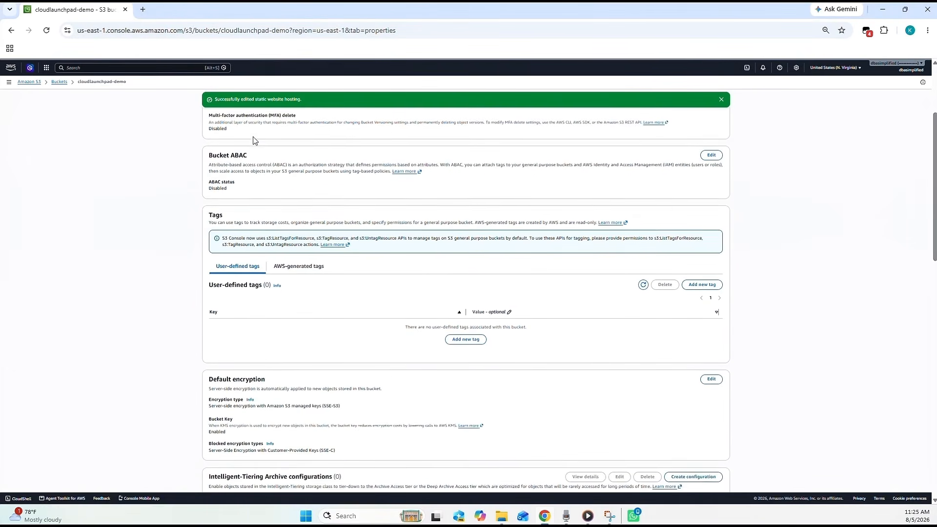
pyautogui.scroll(-10, 252, 140)
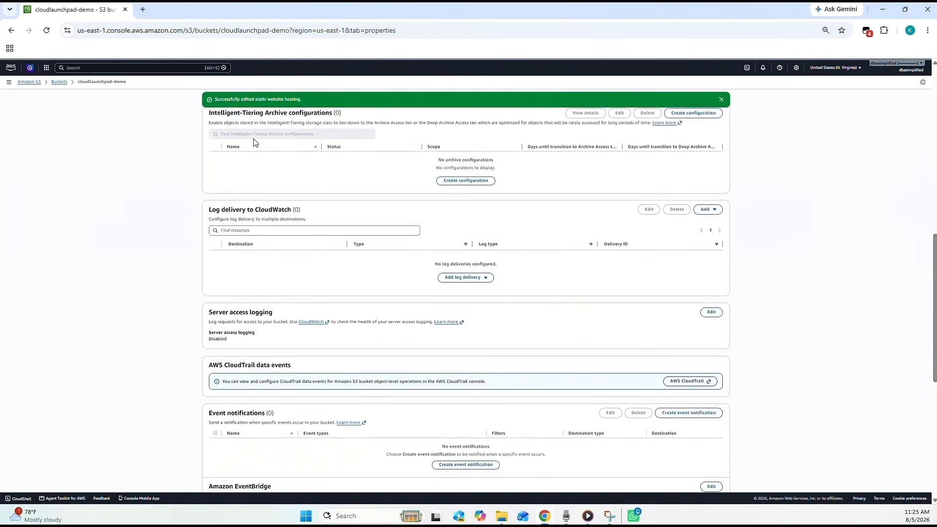
pyautogui.scroll(-5, 253, 141)
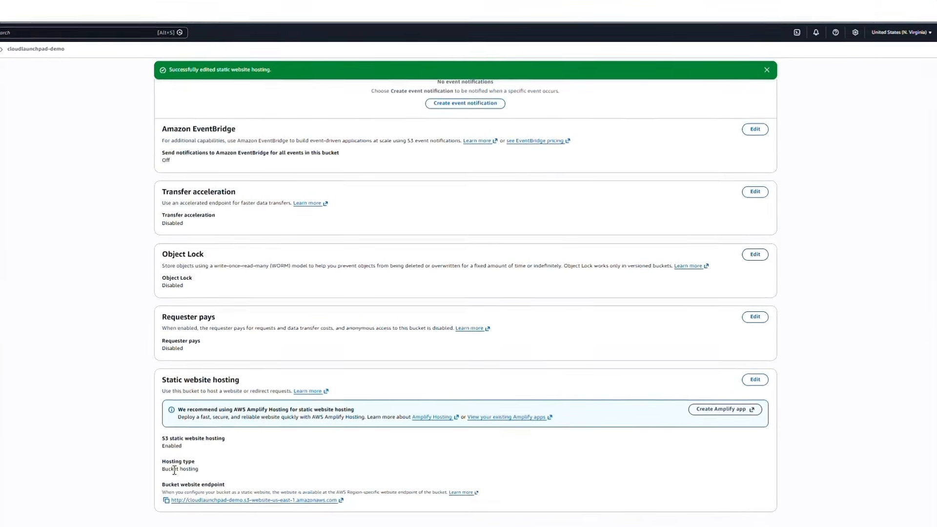
pyautogui.moveTo(235, 482); pyautogui.dragTo(165, 482)
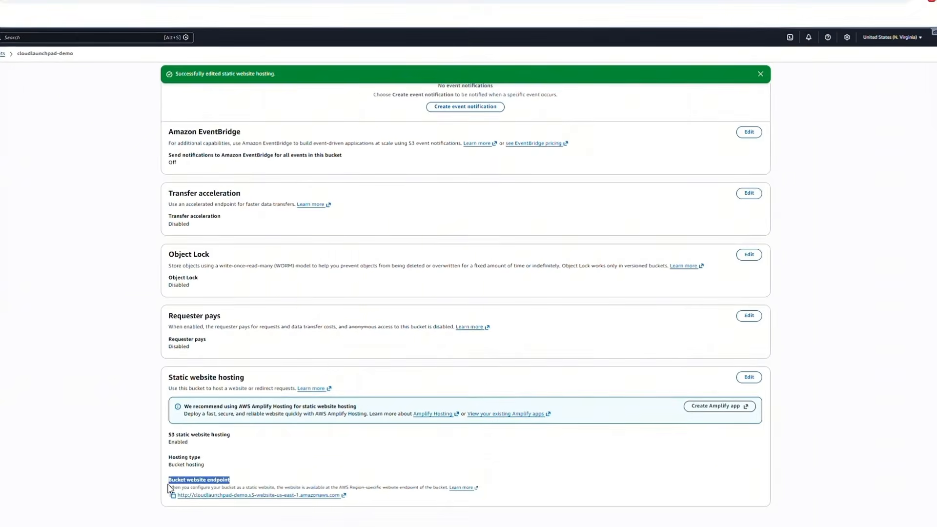
pyautogui.click(240, 480)
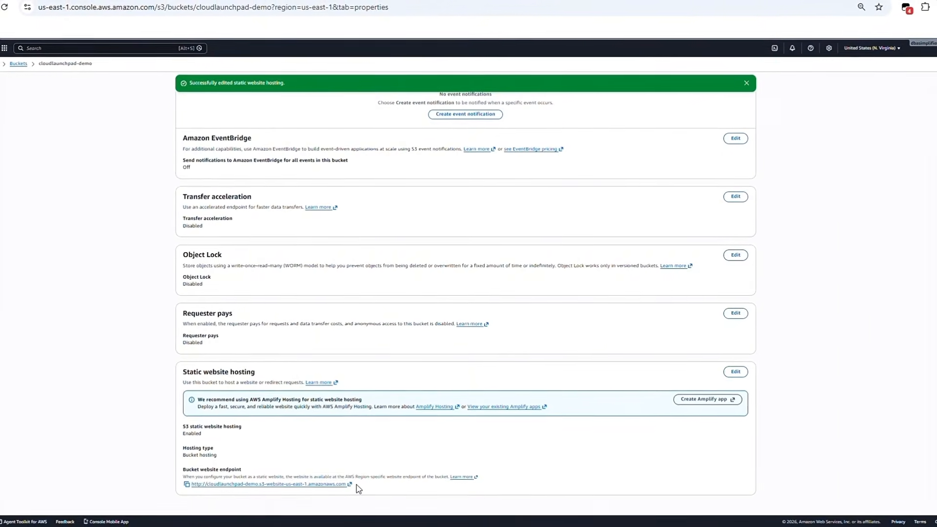
pyautogui.moveTo(356, 486); pyautogui.dragTo(195, 494)
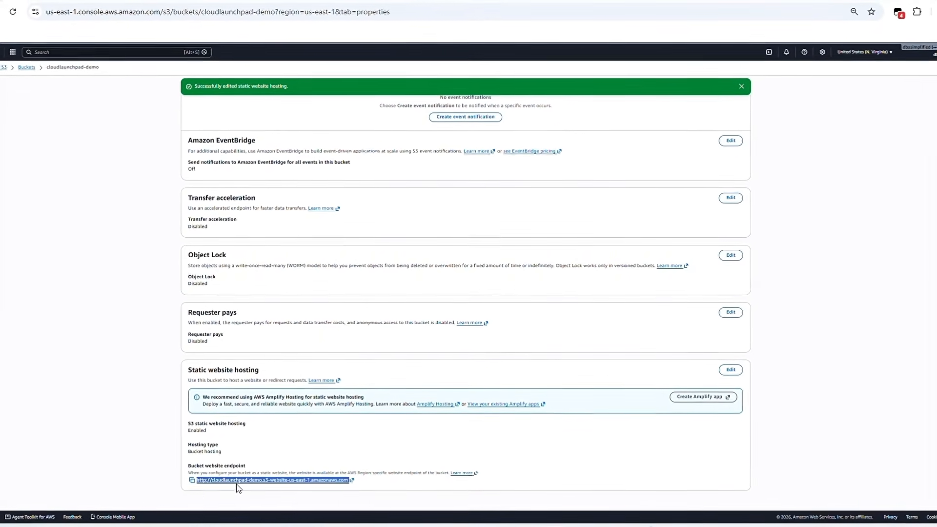
pyautogui.click(206, 469)
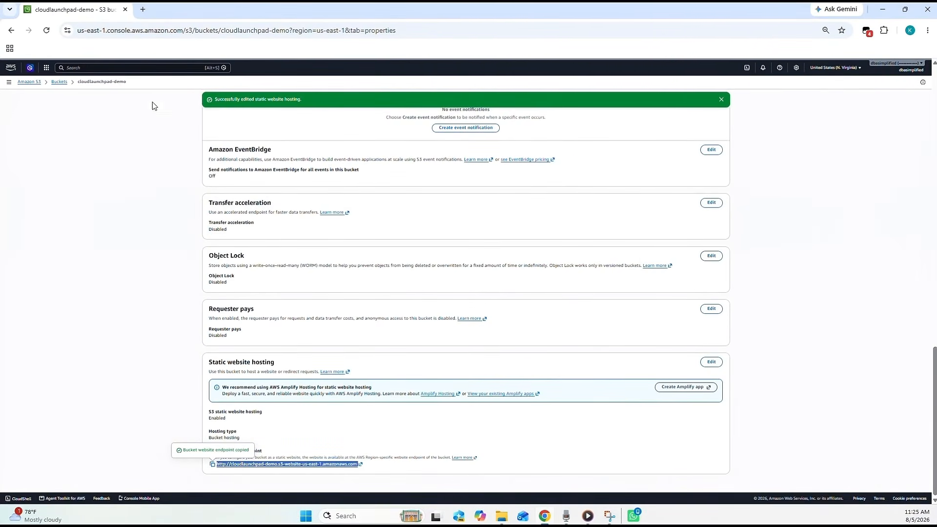
# - Load the copied bucket website endpoint in a new browser tab to view the hosted page
pyautogui.click(143, 12)
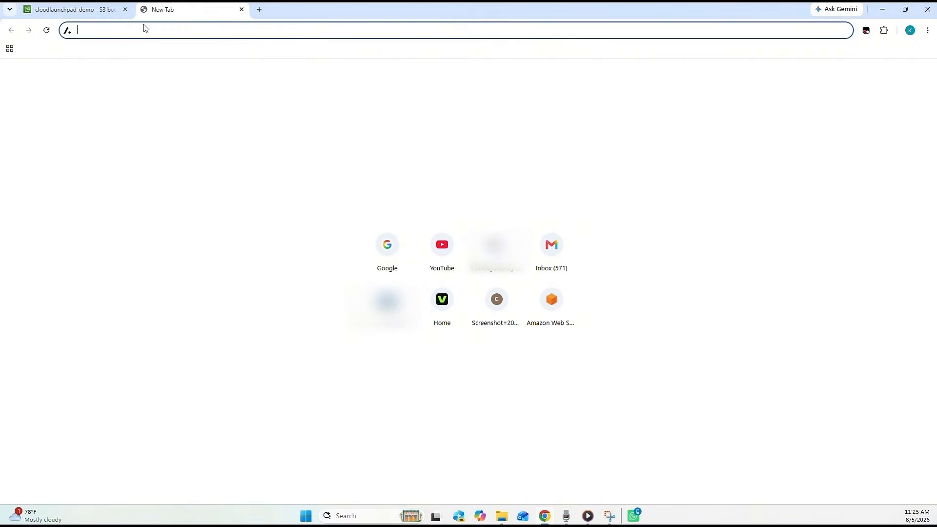
pyautogui.hotkey('ctrl', 'v')
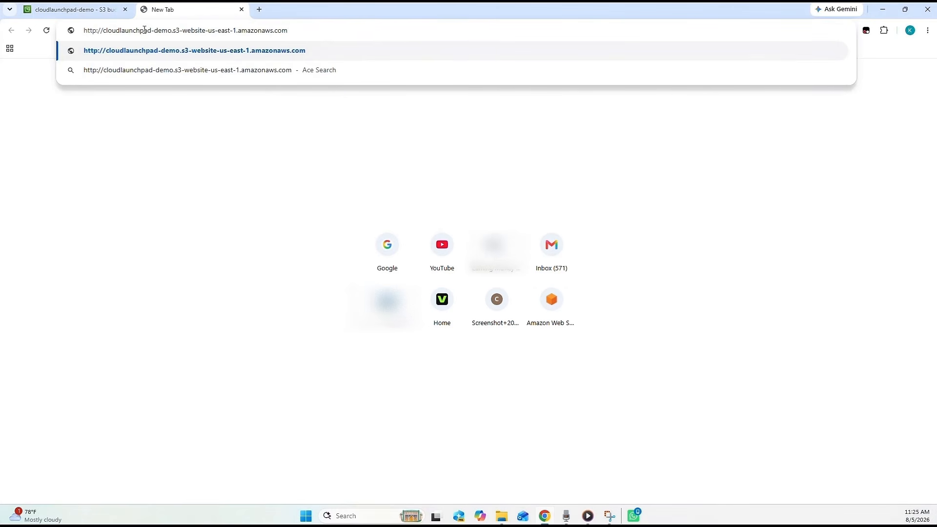
pyautogui.press('Return')
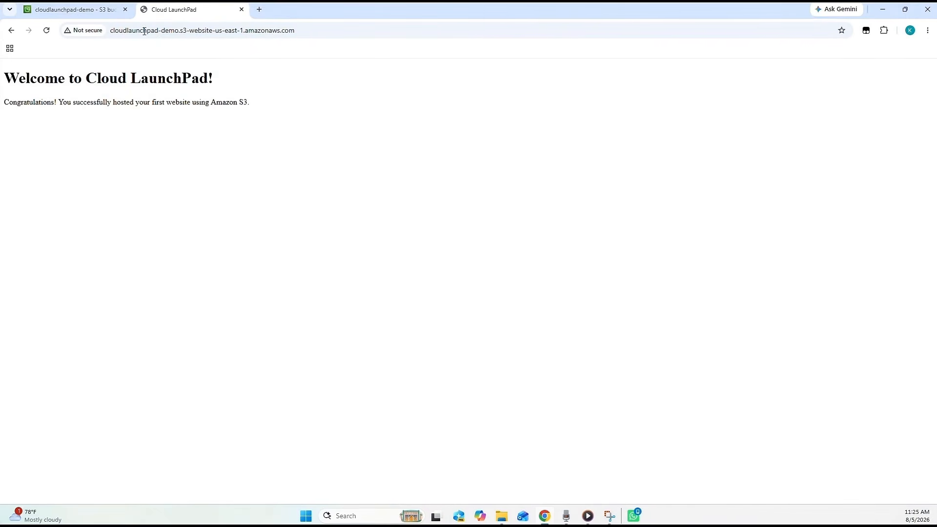